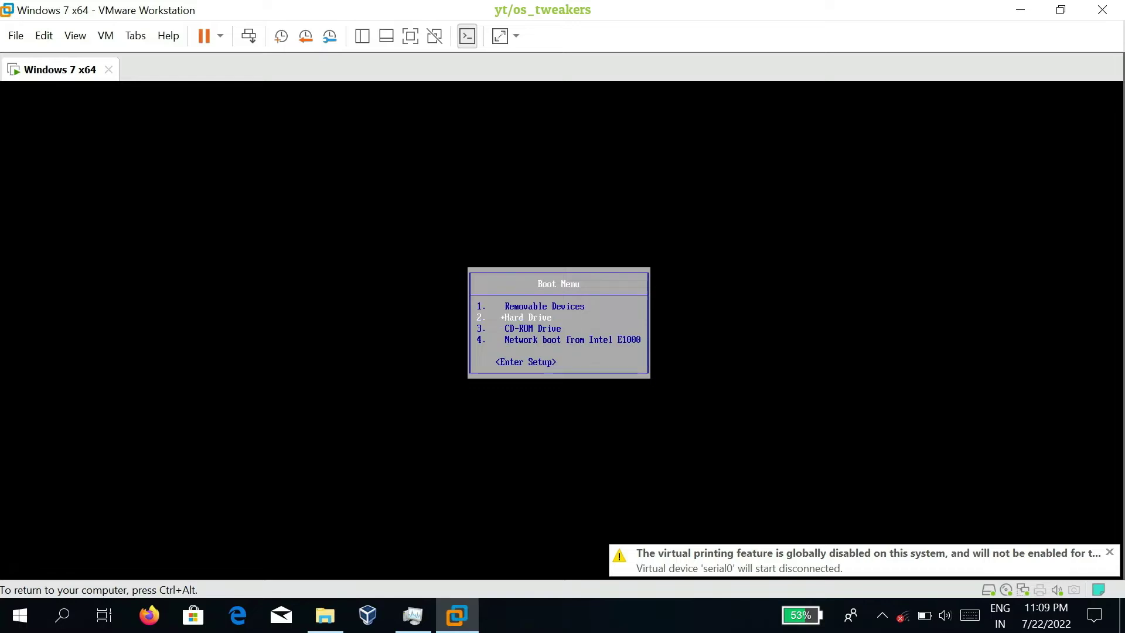
# Boot the virtual machine from its boot menu and start the Tails session.
pyautogui.press('Return')
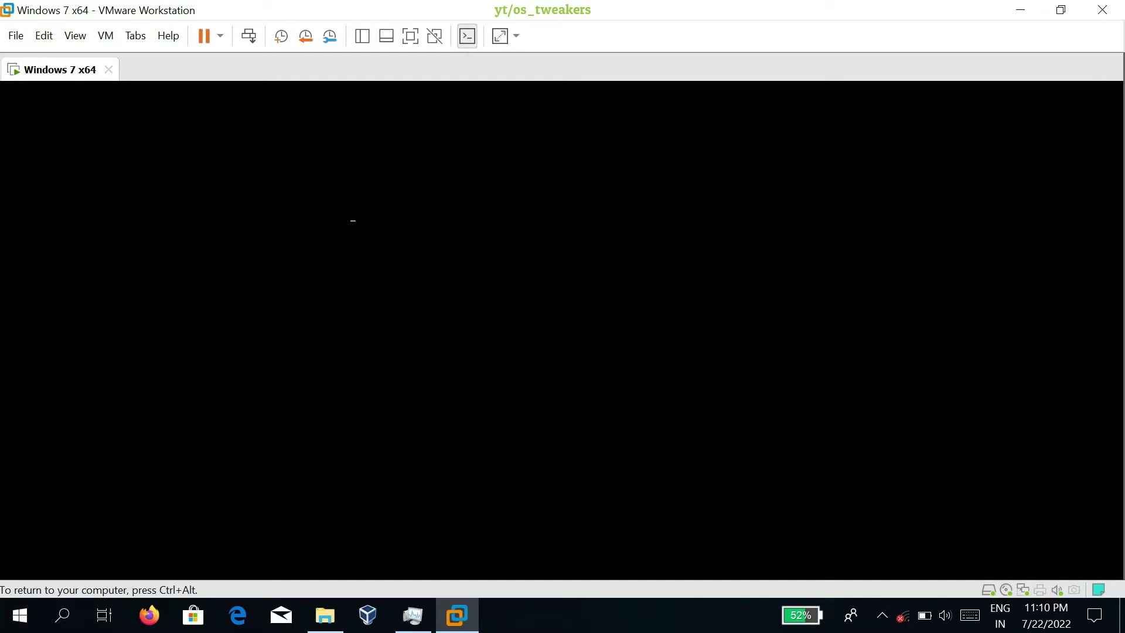
pyautogui.hotkey('ctrl', 'alt')
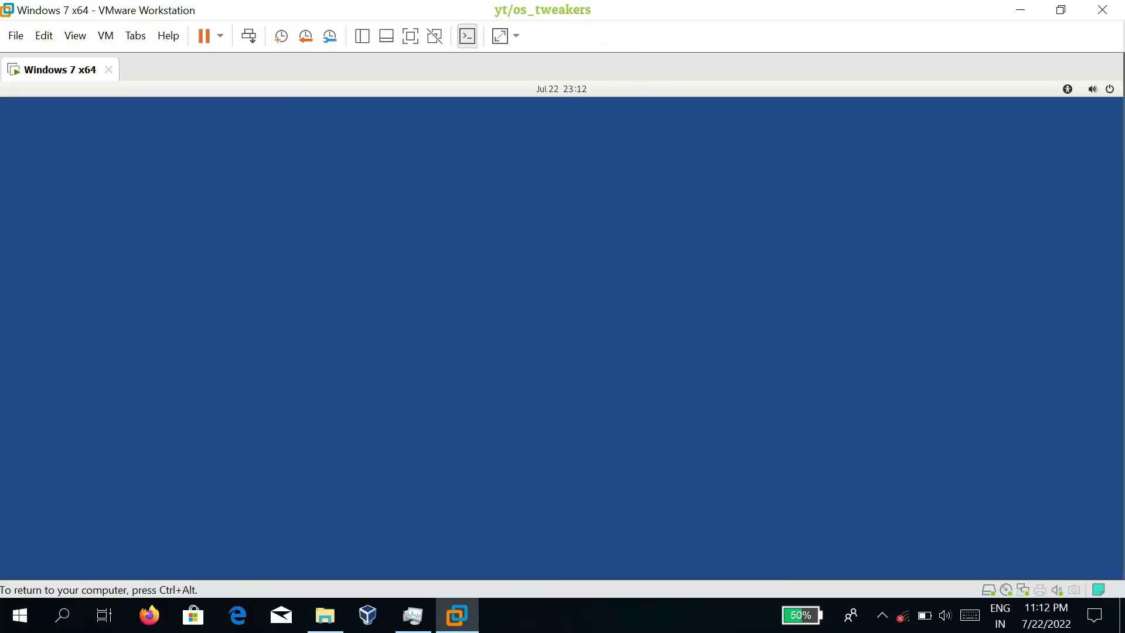
pyautogui.click(703, 200)
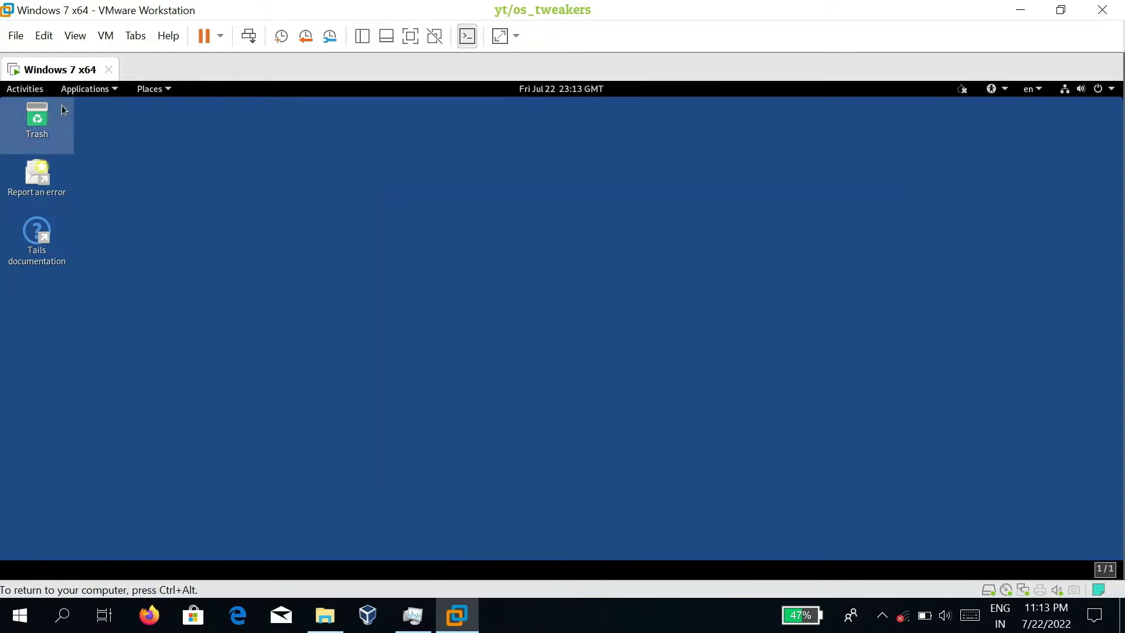
# Open Tails Installer in the Tails session.
pyautogui.click(151, 89)
pyautogui.click(114, 91)
pyautogui.click(172, 257)
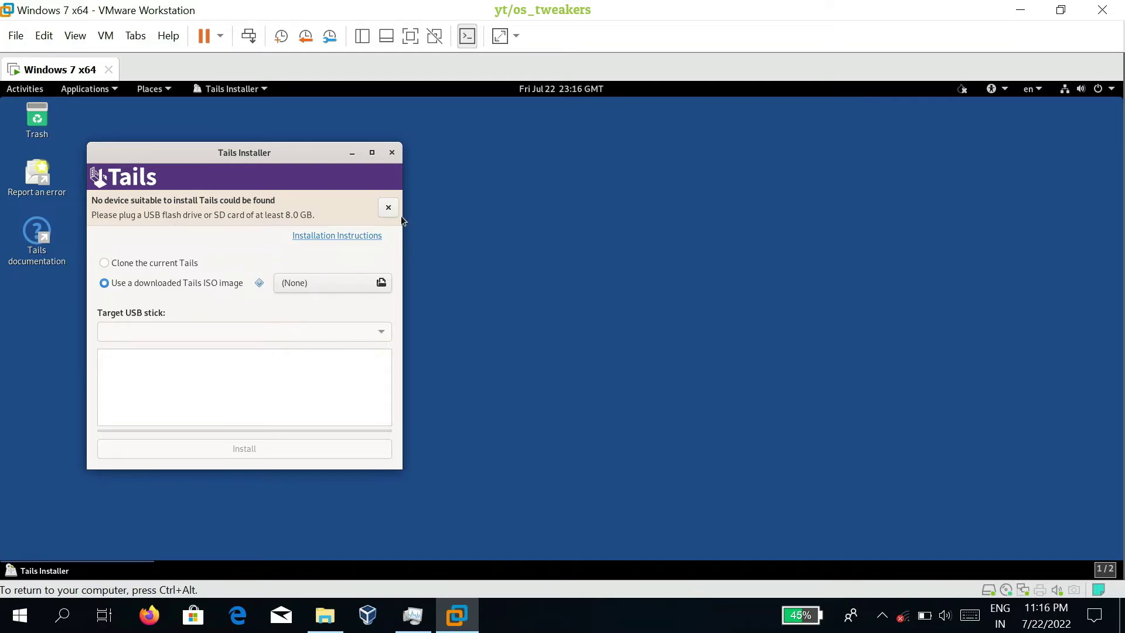
pyautogui.click(352, 153)
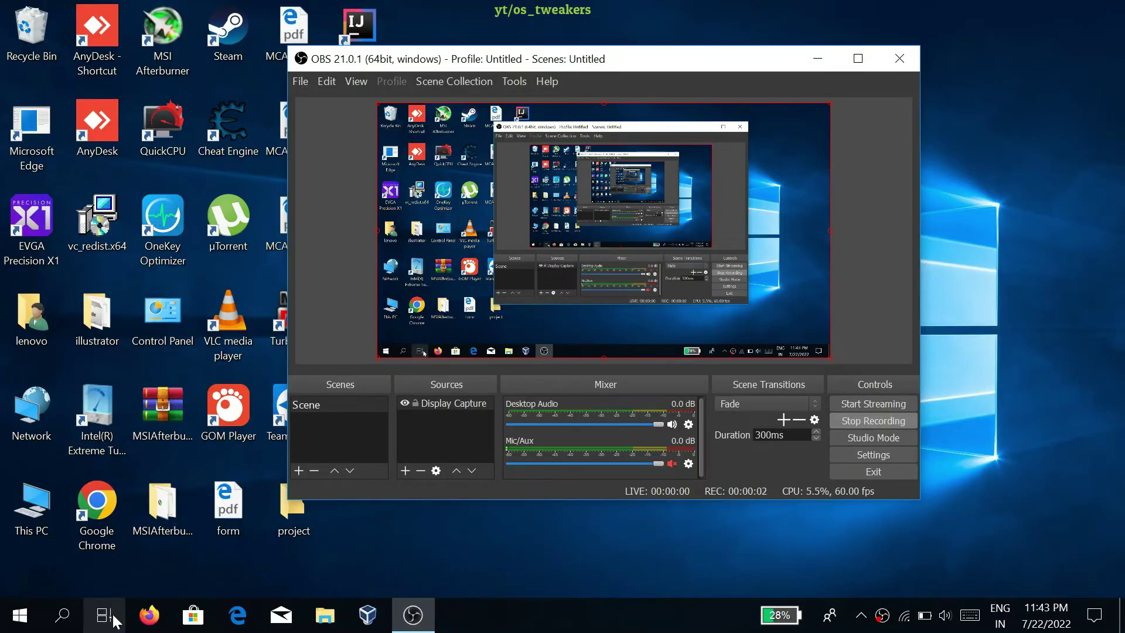
# Switch to Desktop 1, where the VMware virtual machine is running Tails.
pyautogui.click(106, 615)
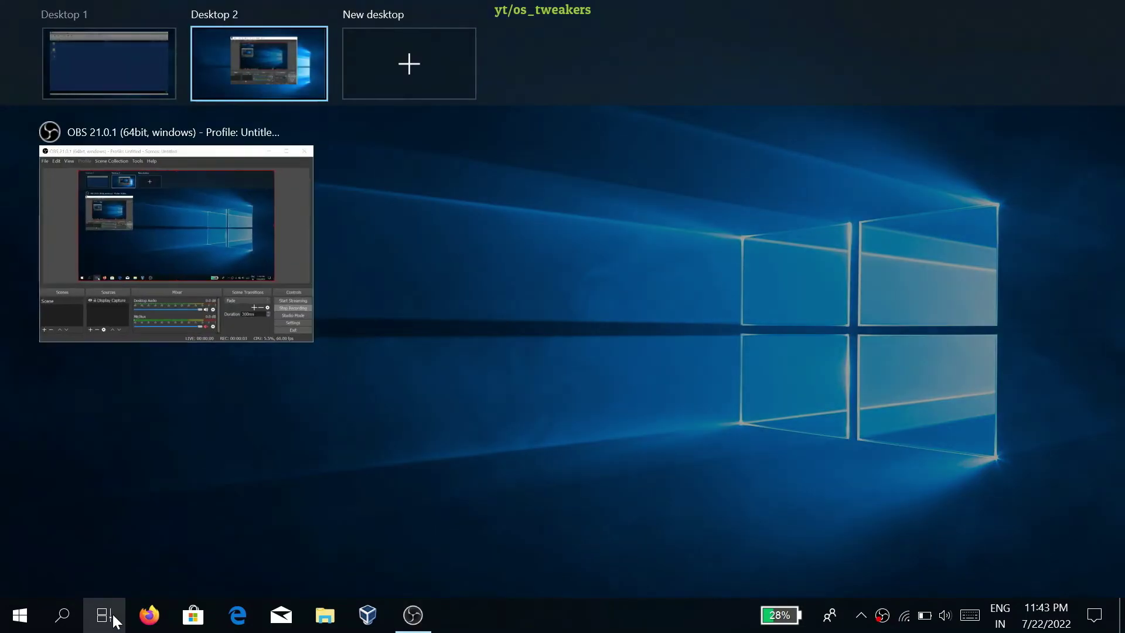
pyautogui.click(119, 70)
pyautogui.click(85, 88)
pyautogui.press('Escape')
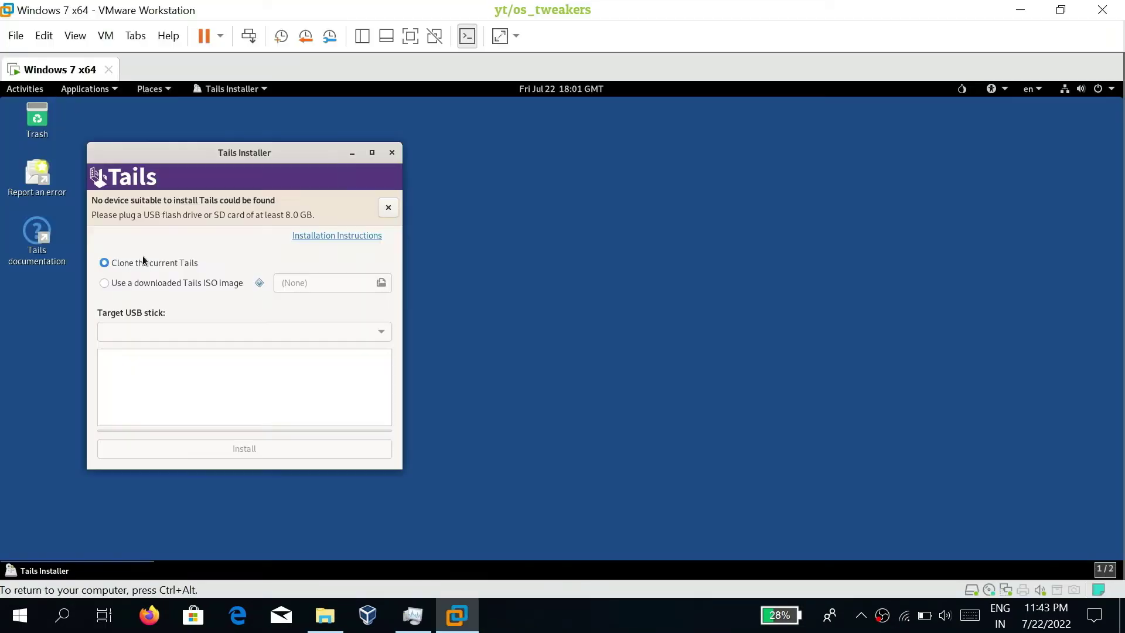
# Connect the SanDisk Cruzer Blade USB stick from the host to the virtual machine.
pyautogui.hotkey('ctrl', 'alt')
pyautogui.click(106, 35)
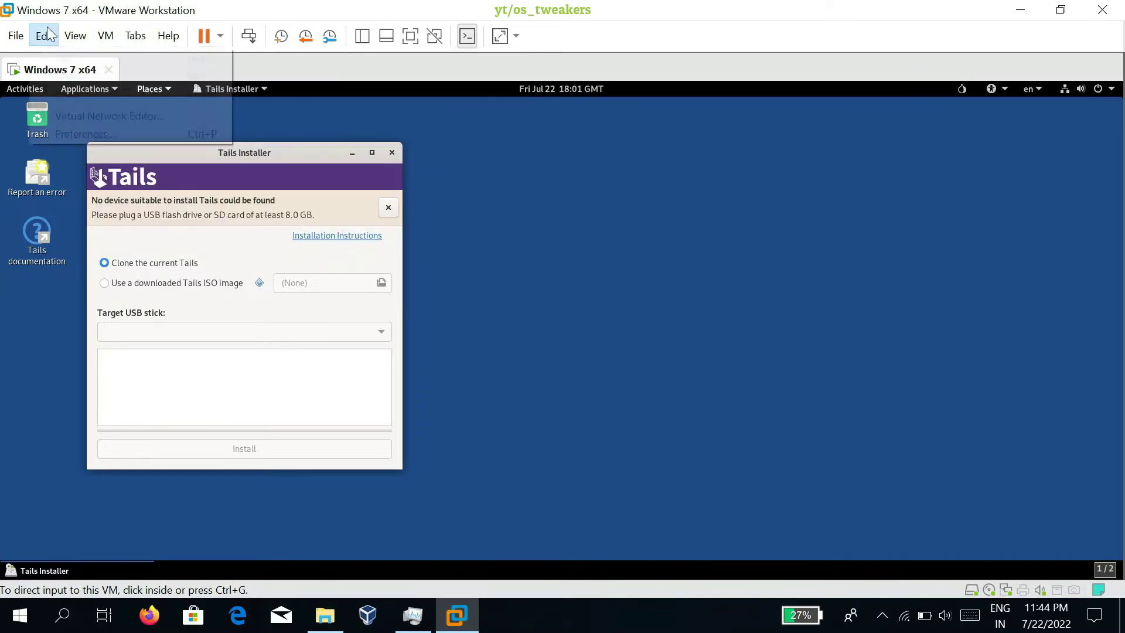
pyautogui.click(71, 35)
pyautogui.click(105, 36)
pyautogui.moveTo(162, 74)
pyautogui.moveTo(428, 151)
pyautogui.click(589, 154)
pyautogui.press('Return')
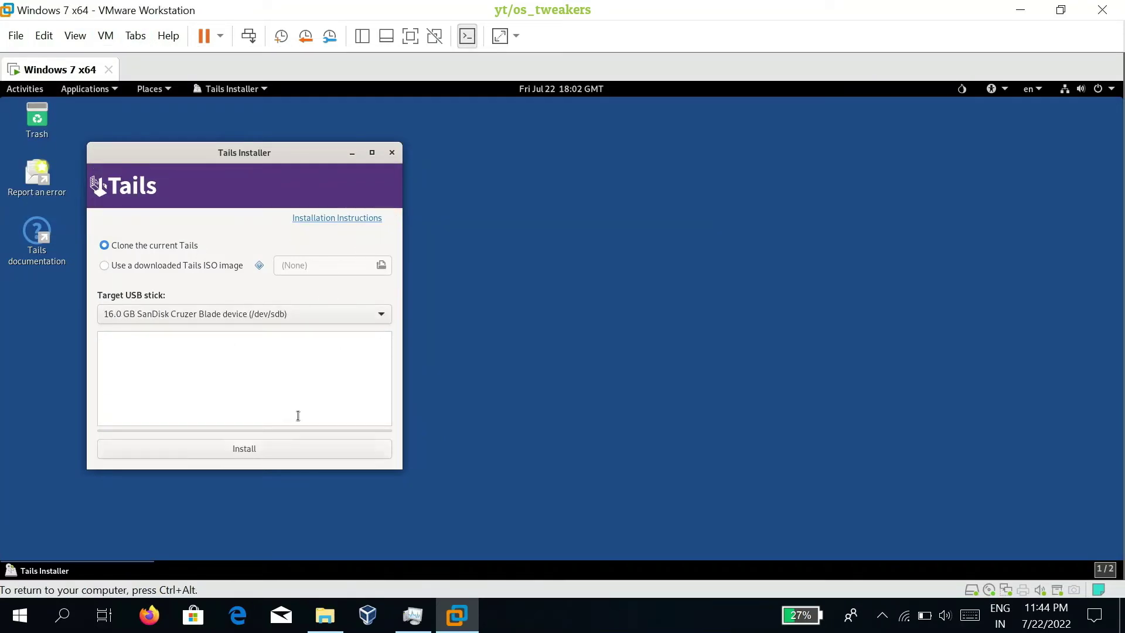
# Install a clone of the current Tails on the 16.0 GB SanDisk Cruzer Blade stick and shut down the Tails session.
pyautogui.click(265, 448)
pyautogui.click(298, 350)
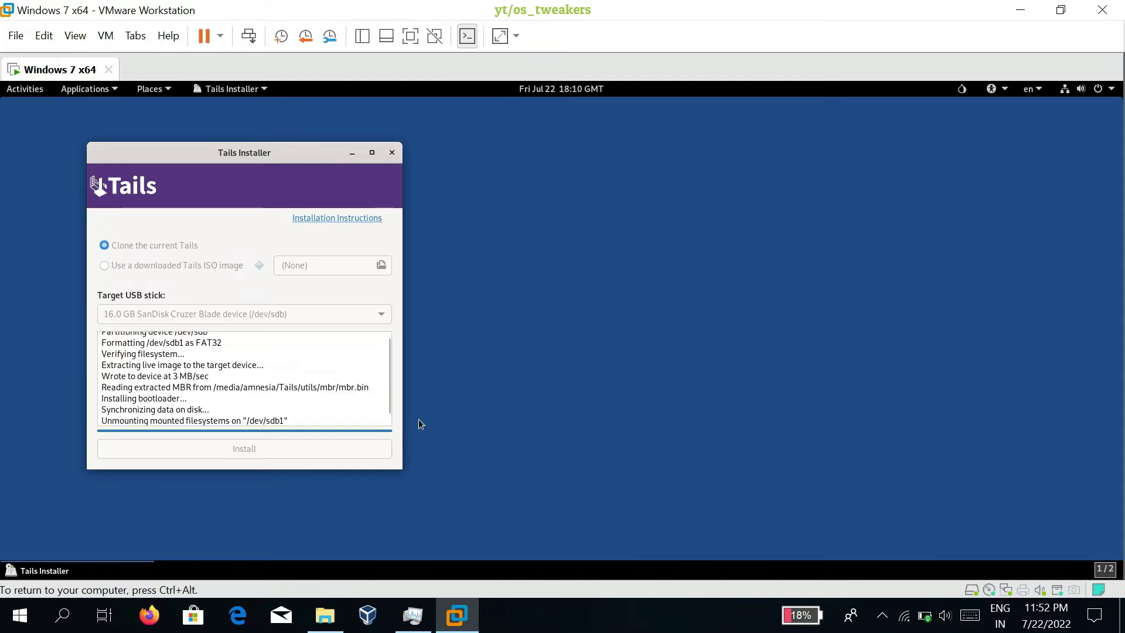
pyautogui.click(244, 324)
pyautogui.click(1102, 88)
pyautogui.click(978, 200)
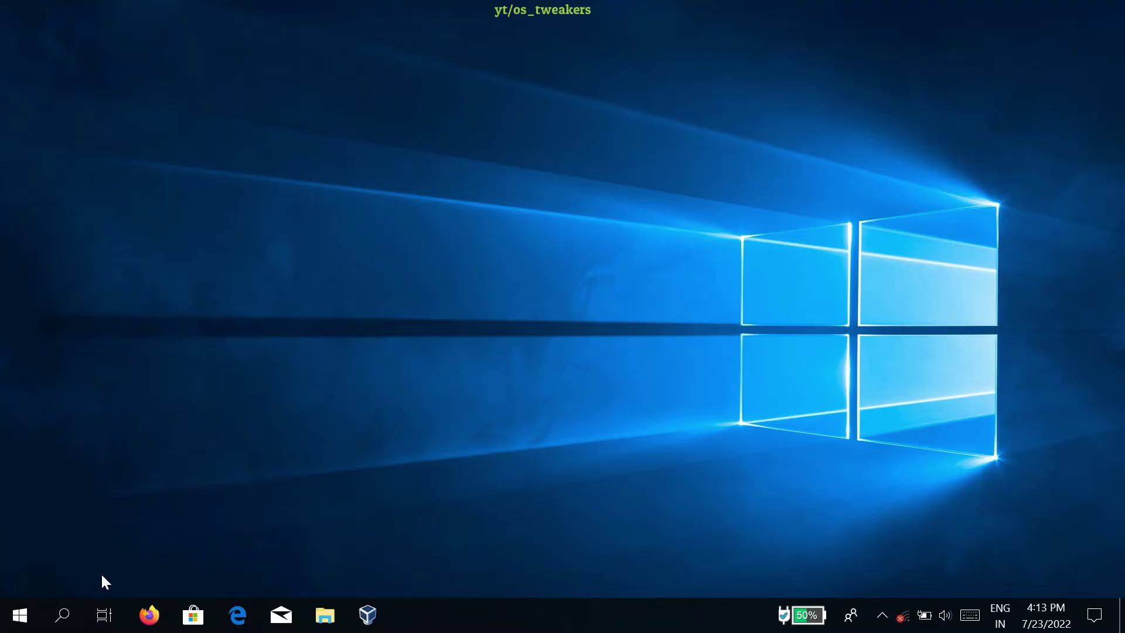
# Search the host for VMware and open VMware Workstation Pro.
pyautogui.click(62, 615)
pyautogui.write('vm')
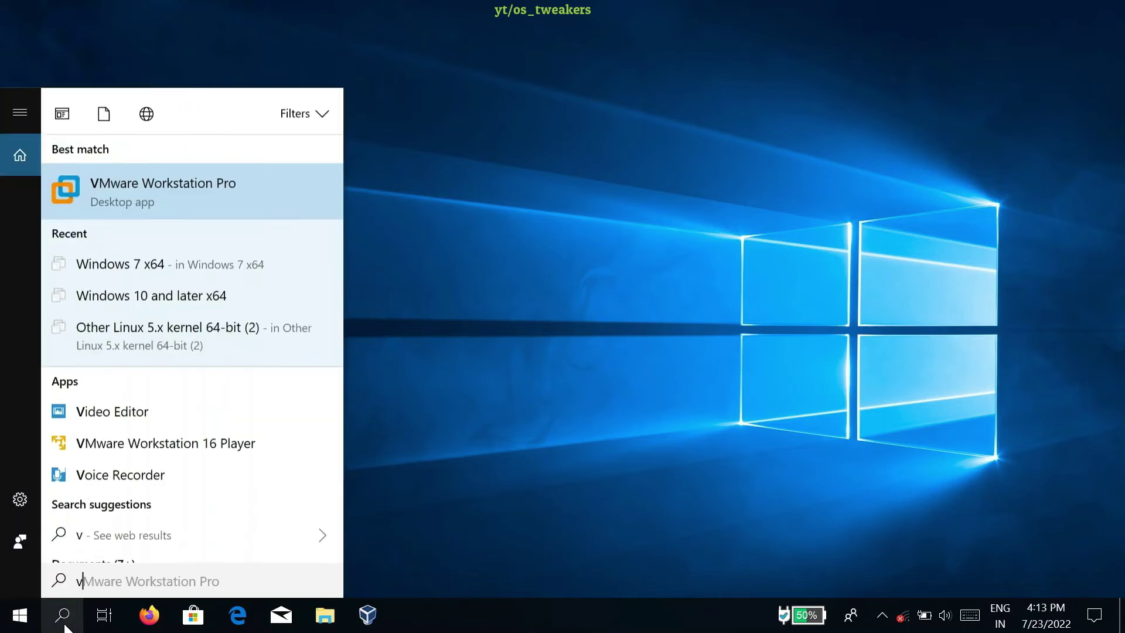
pyautogui.click(227, 166)
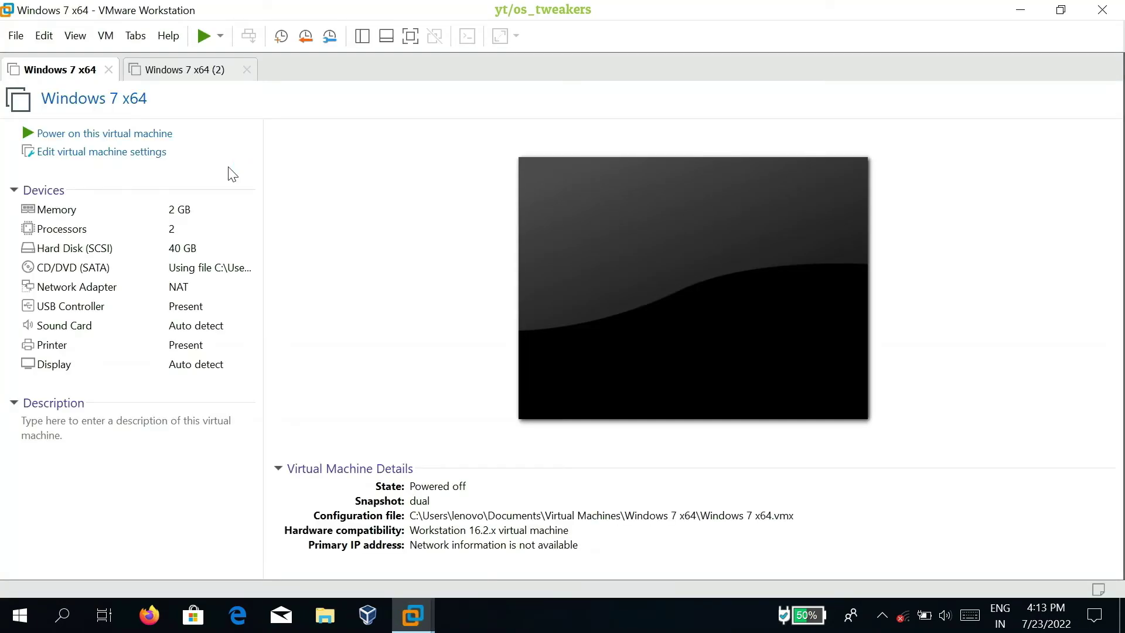
# In the Windows 7 x64 machine settings, begin adding a SCSI hard disk that uses a physical disk.
pyautogui.click(160, 157)
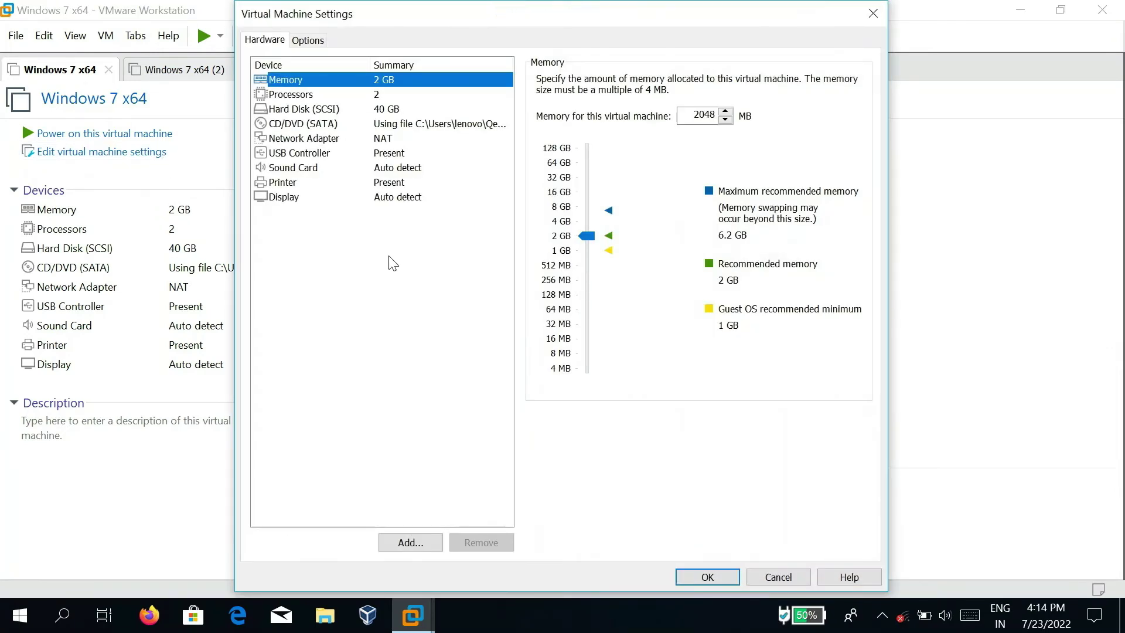
pyautogui.click(422, 543)
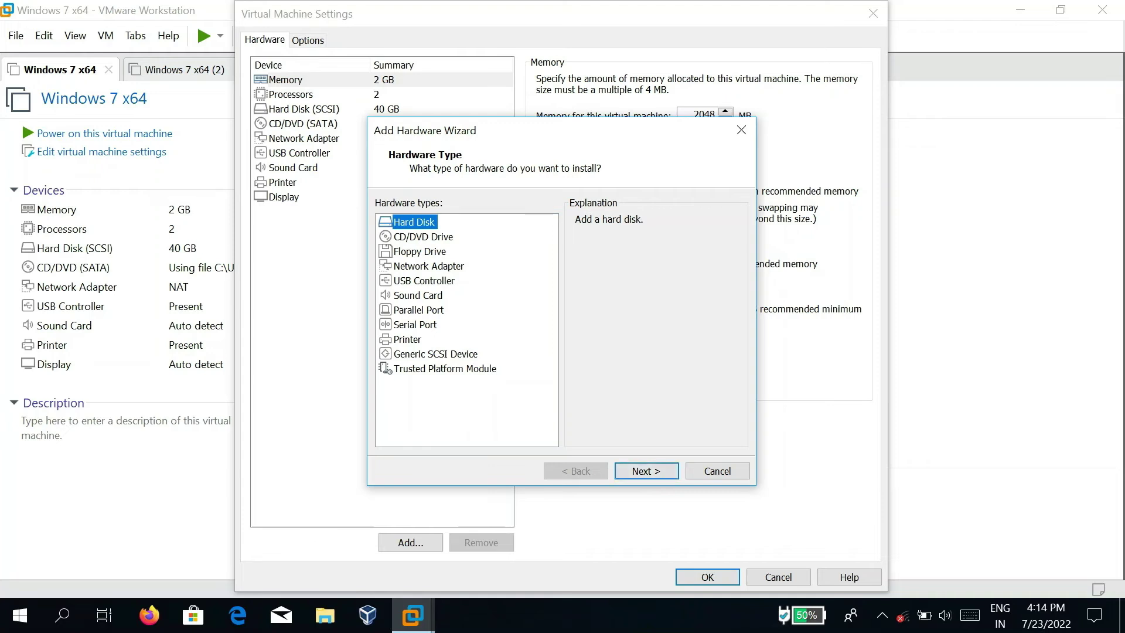
pyautogui.click(648, 475)
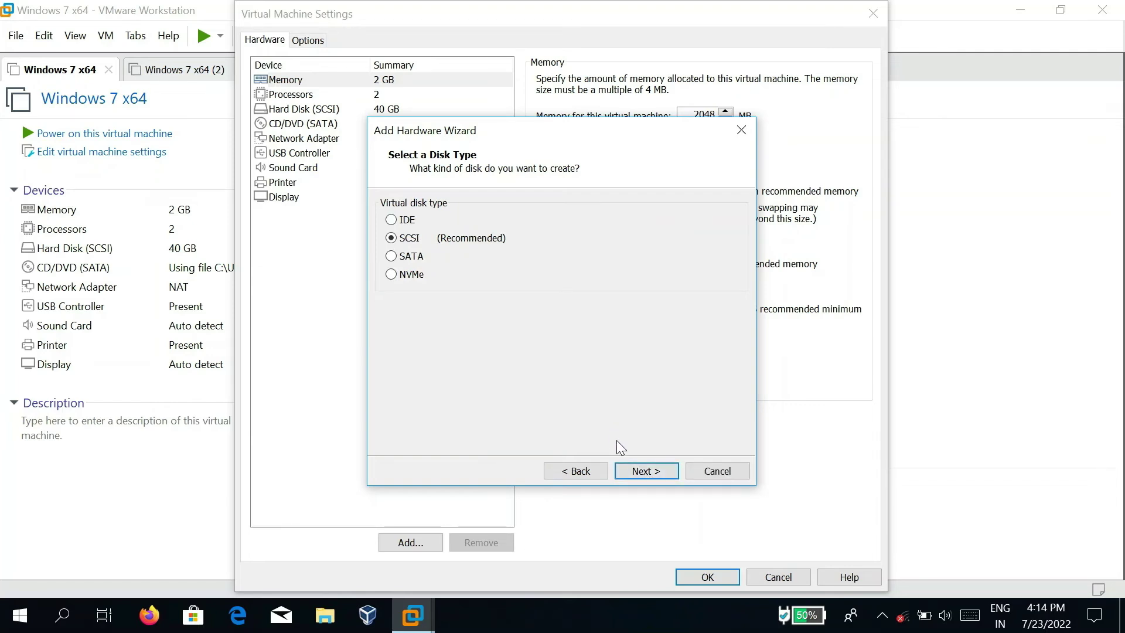
pyautogui.click(645, 473)
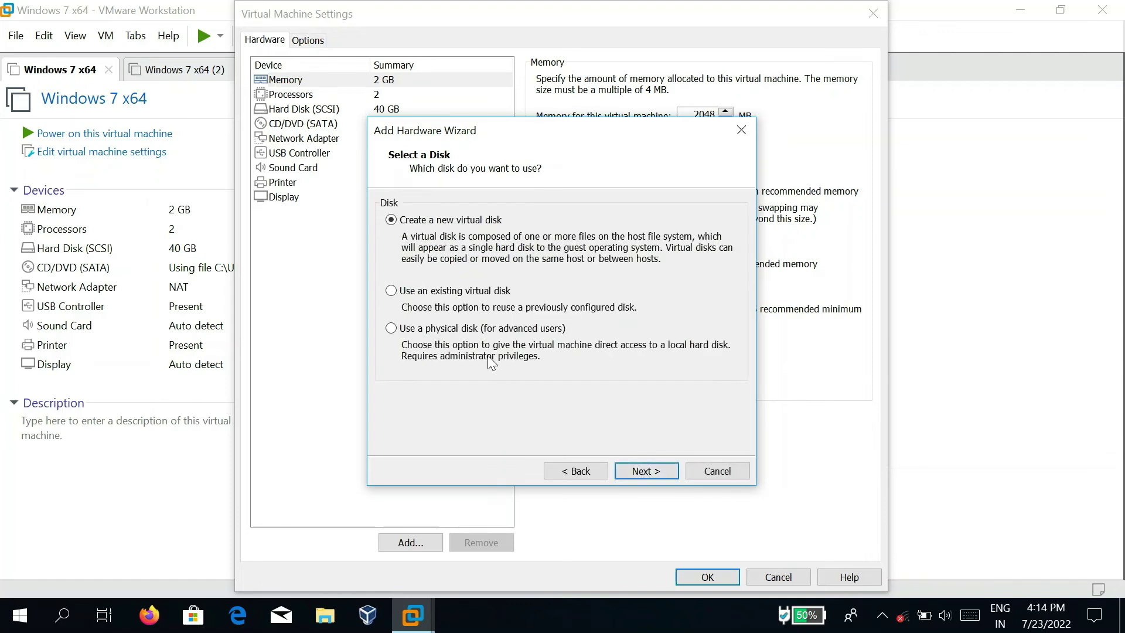
pyautogui.click(393, 330)
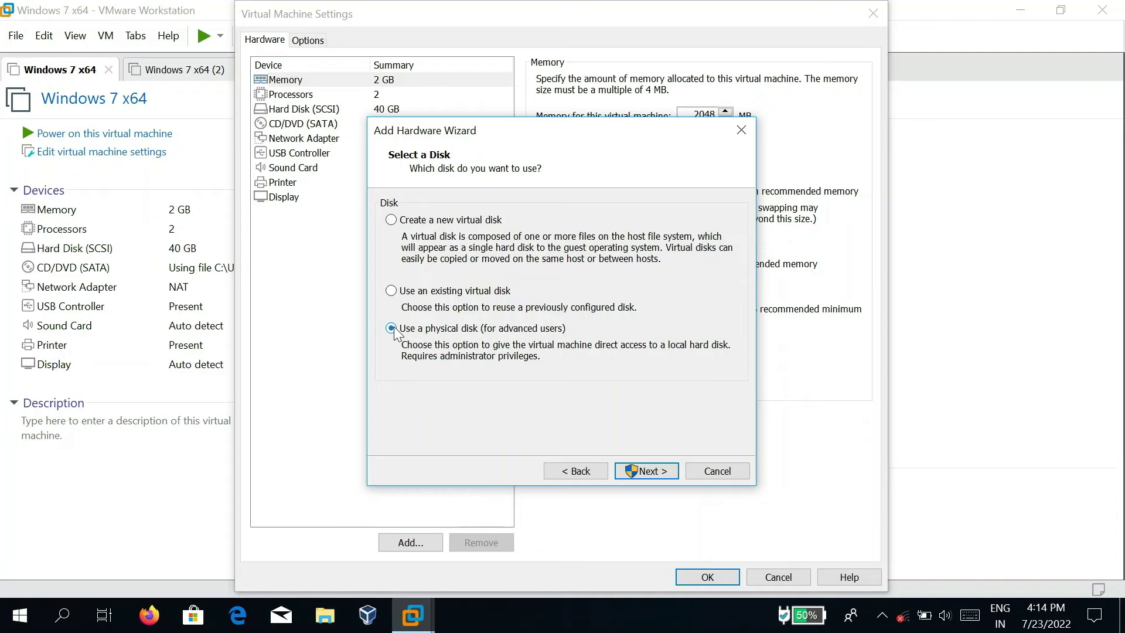
pyautogui.click(646, 473)
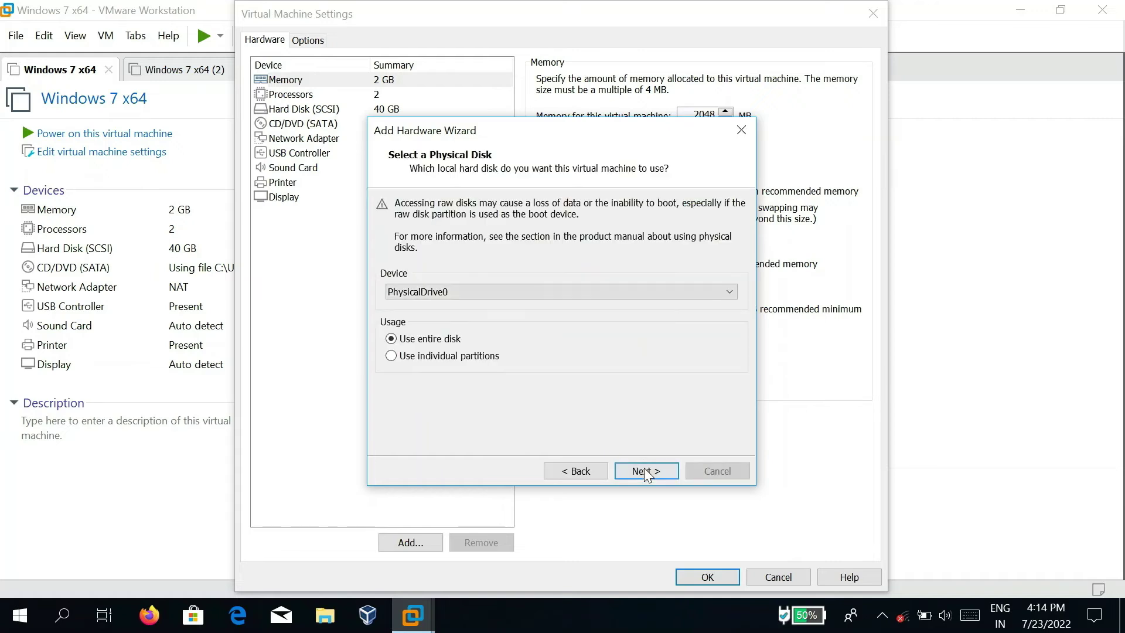
# Add Partition 1 of PhysicalDrive1 as an individual partition, storing the disk information in Windows 7 x64-2.vmdk.
pyautogui.click(511, 294)
pyautogui.click(491, 313)
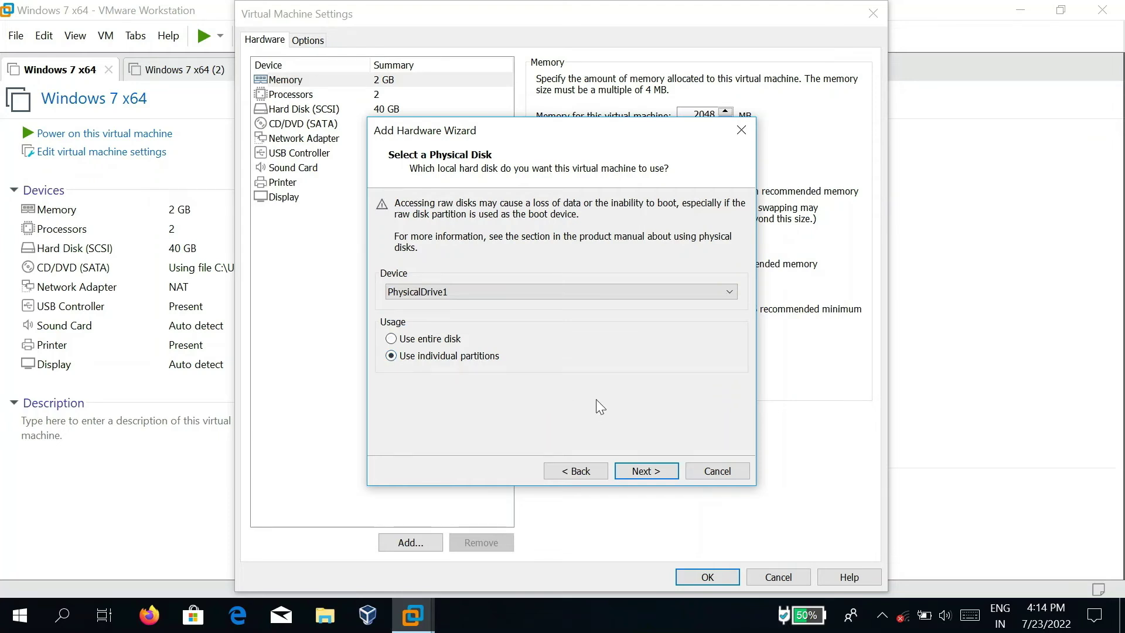
pyautogui.click(649, 470)
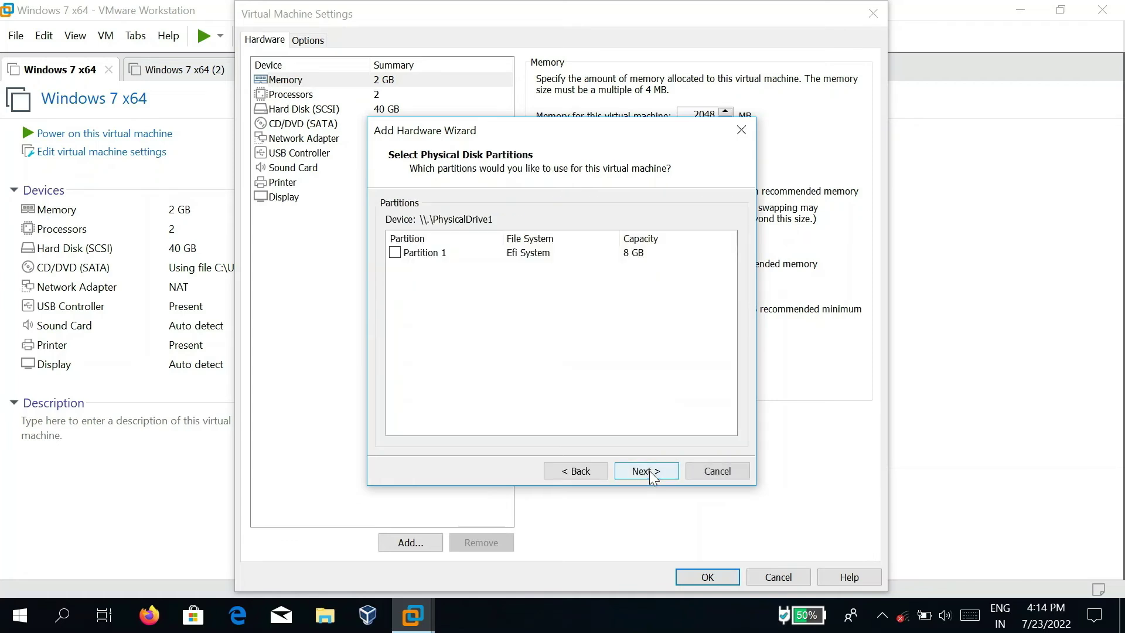
pyautogui.click(396, 256)
pyautogui.click(649, 471)
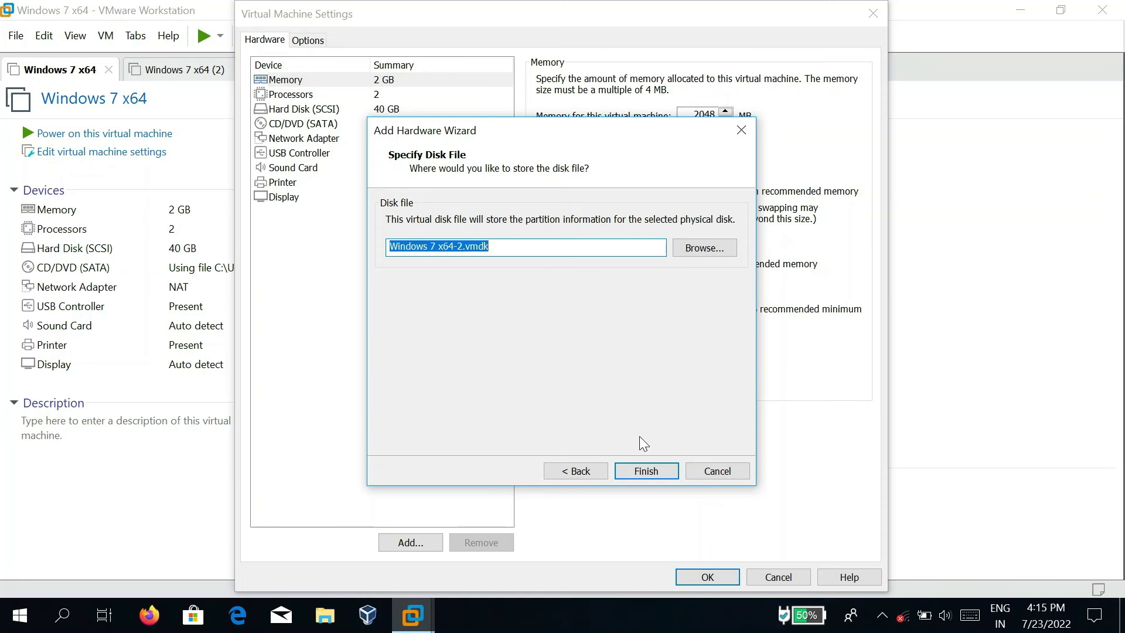
pyautogui.click(656, 470)
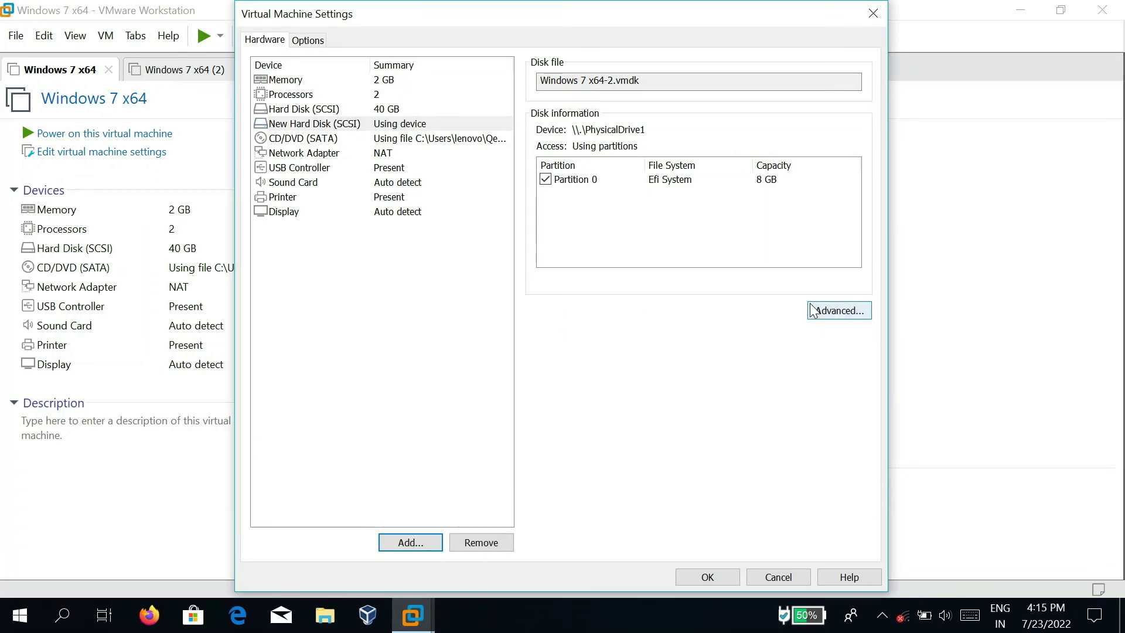
# Assign the 40 GB hard disk to virtual device node SCSI 0:2 and save the virtual machine settings.
pyautogui.click(282, 110)
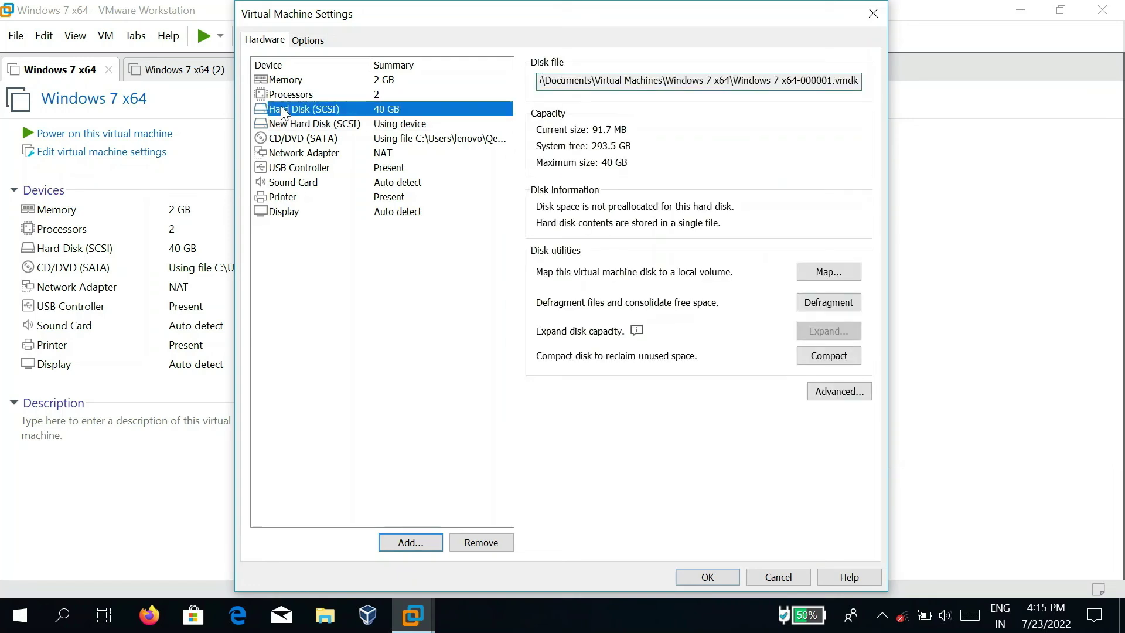
pyautogui.click(836, 393)
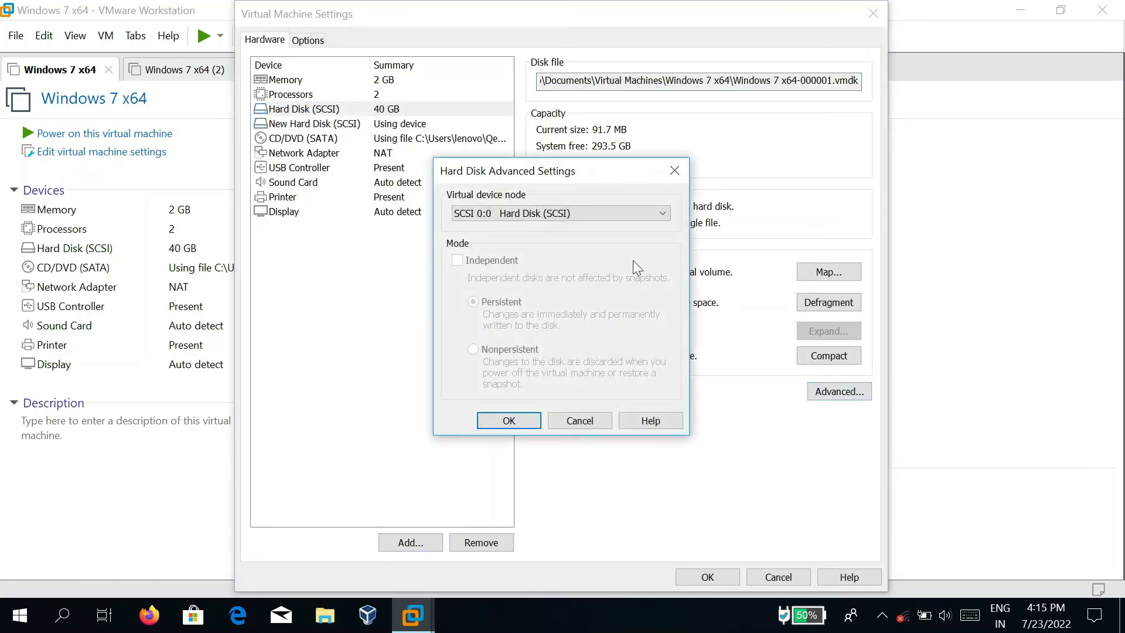
pyautogui.click(664, 215)
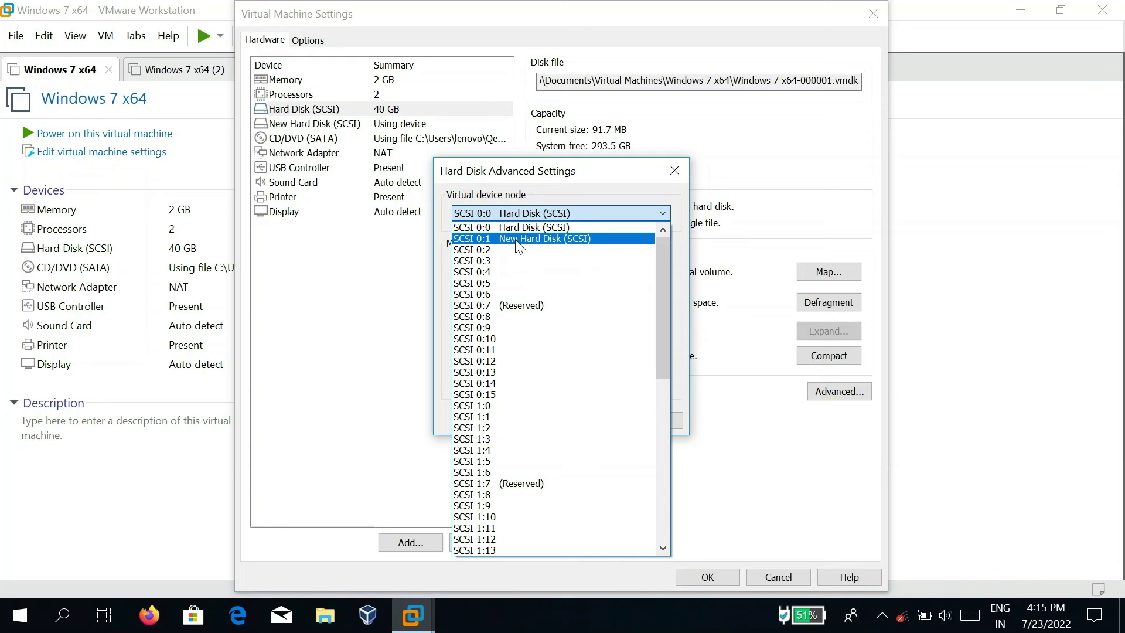
pyautogui.click(518, 240)
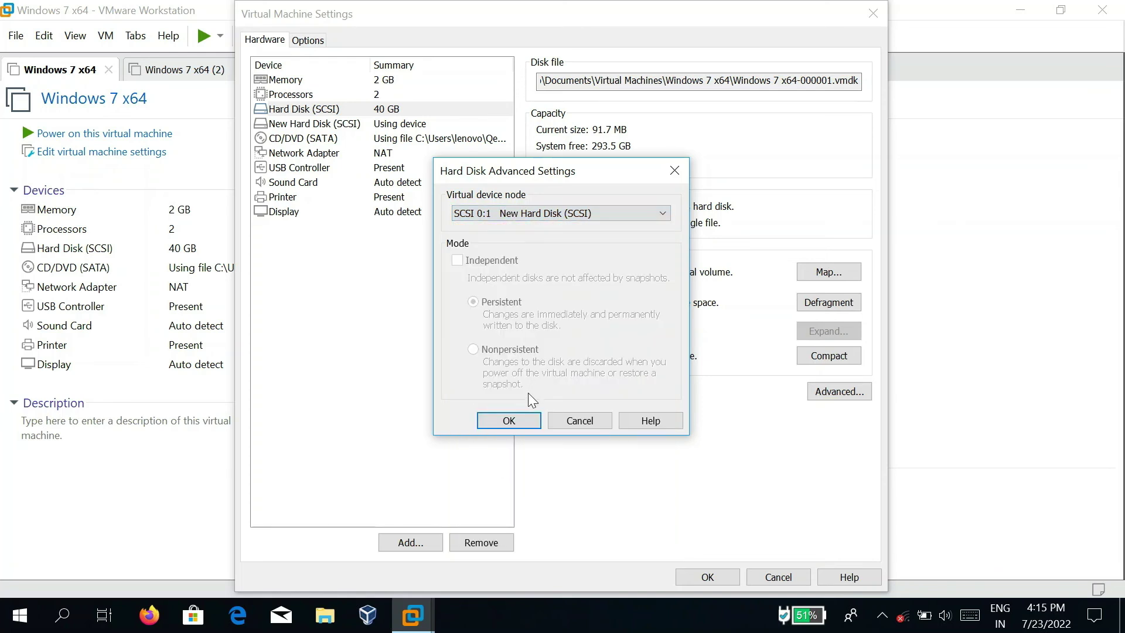
pyautogui.press('Down')
pyautogui.click(509, 421)
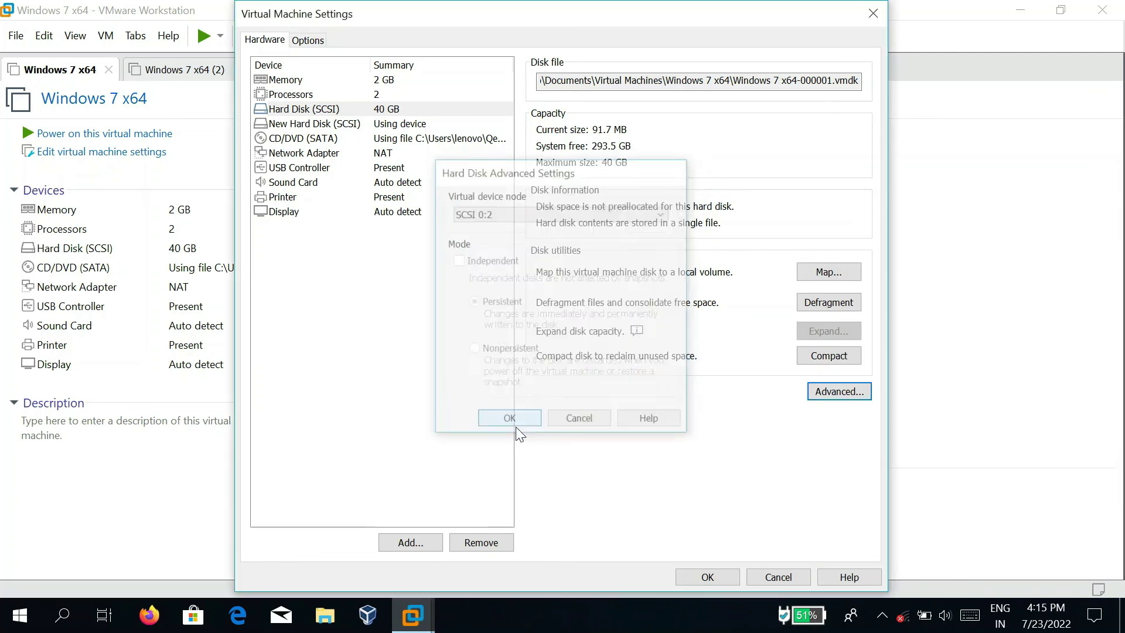
pyautogui.click(715, 575)
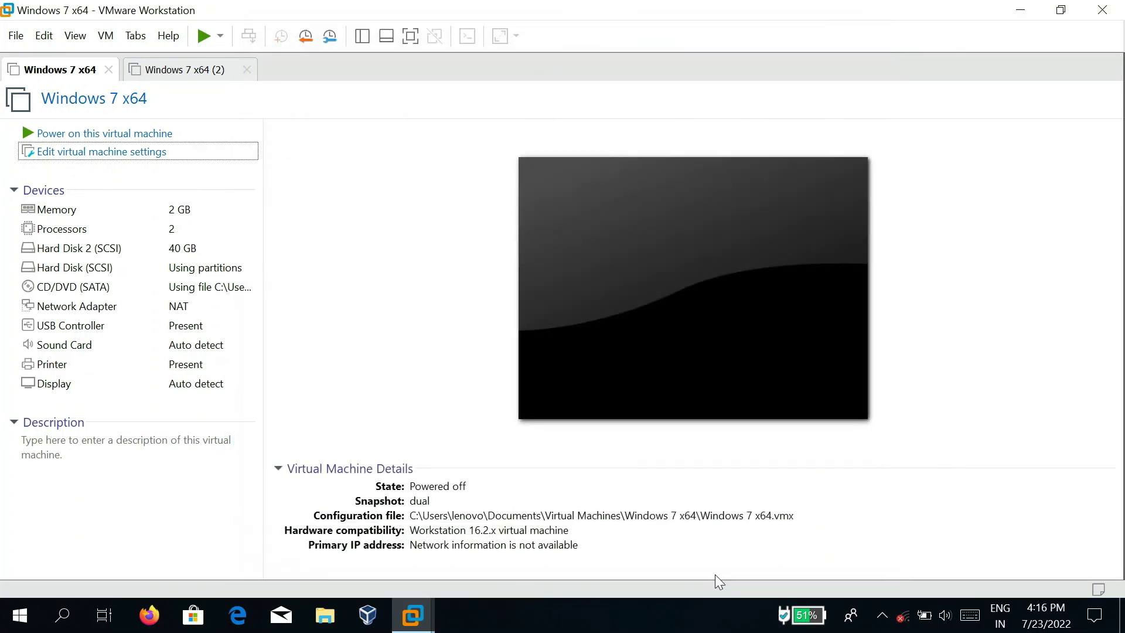